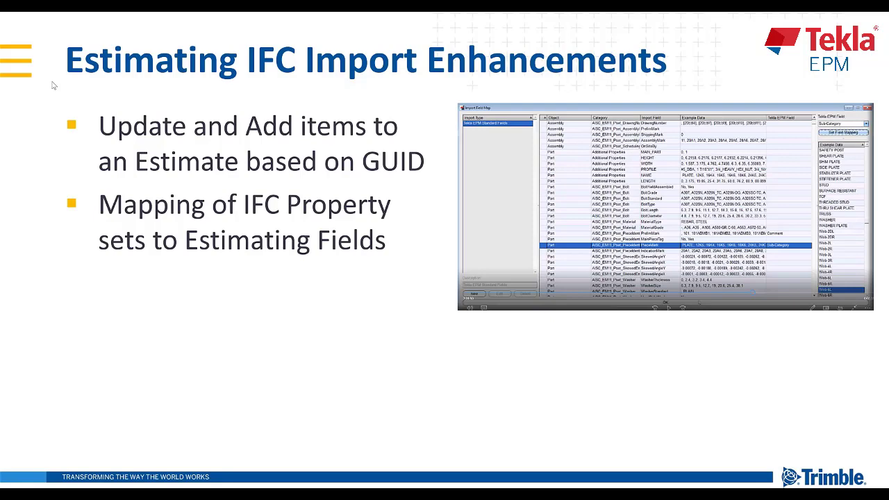
Step: Advance the presentation to the Weld Type Mapping slide
key("Right")
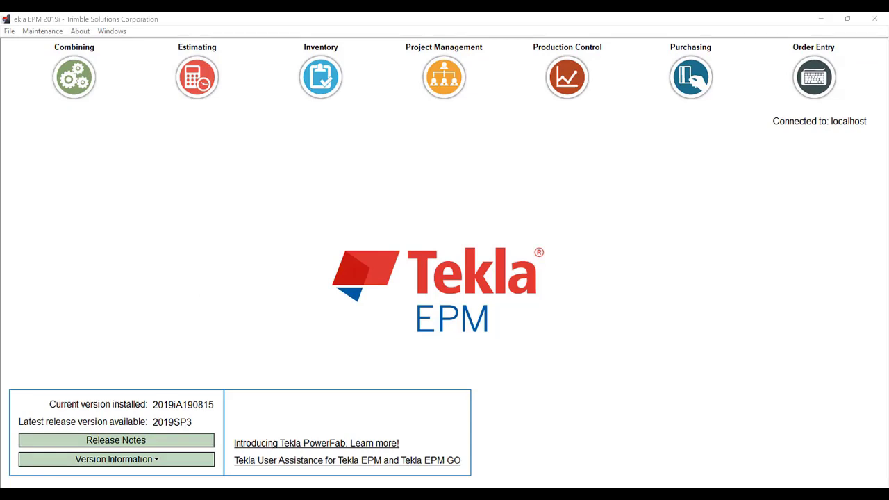
Step: Start an Estimating IFC import of the out.ifc file from the File menu
left_click(9, 32)
left_click(29, 46)
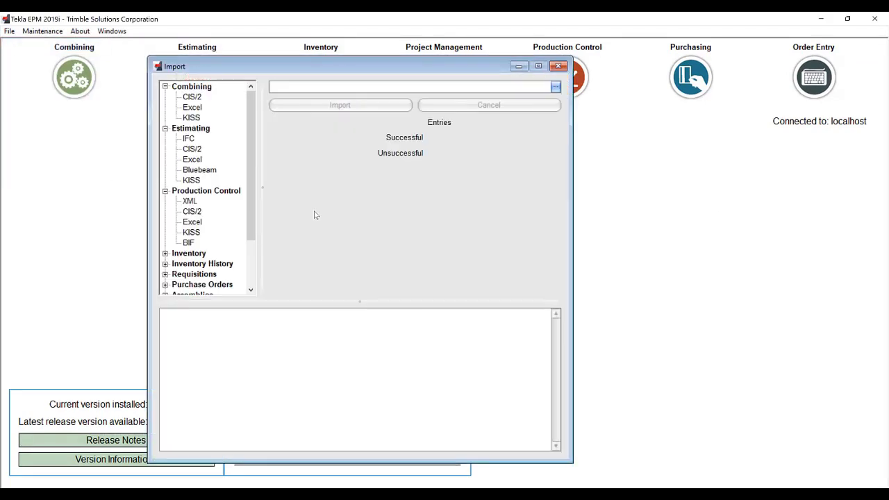
left_click(178, 142)
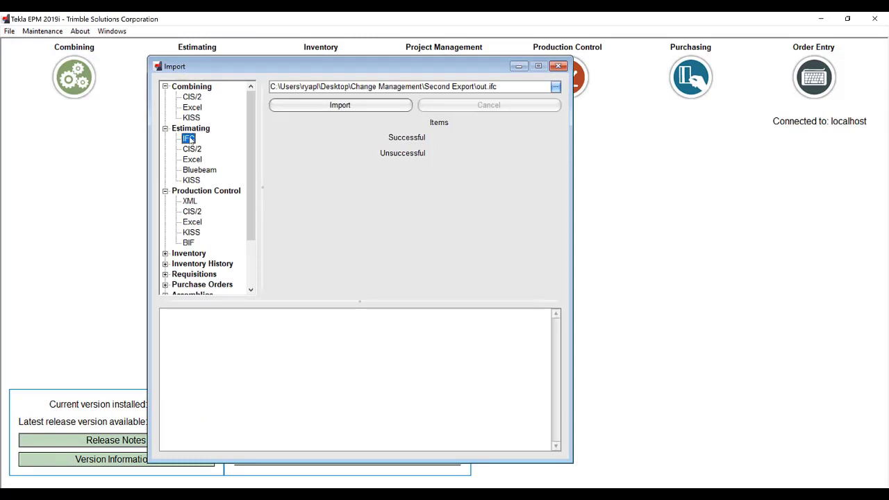
left_click(392, 107)
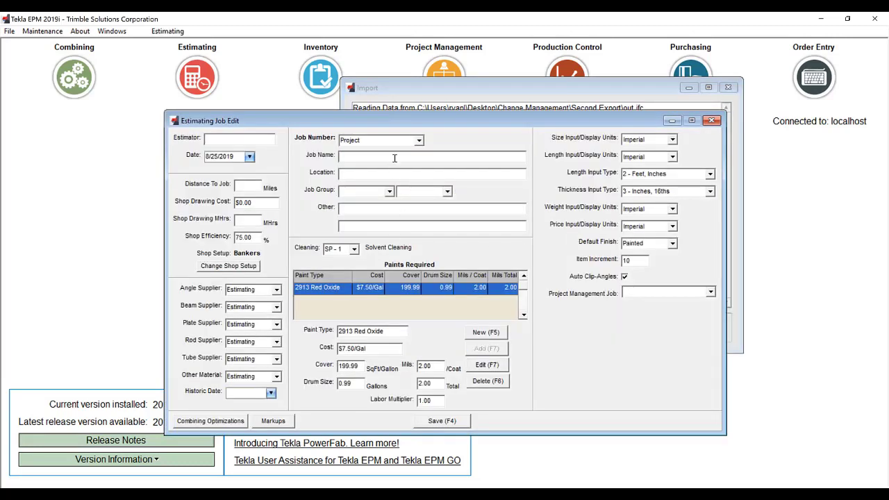
Step: Set the new estimate's job number to EST-19-011 and save the job
left_click(418, 140)
left_click(382, 191)
left_click(383, 141)
key("BackSpace")
type("19-011")
left_click(454, 429)
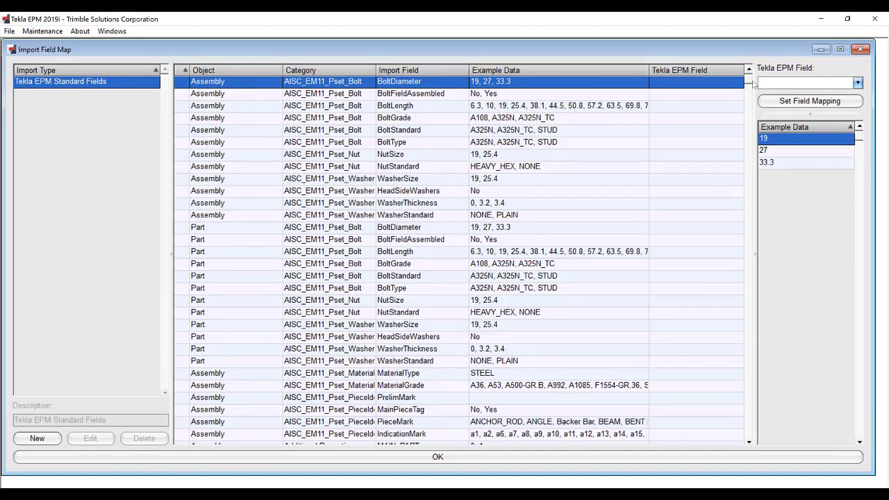
Step: Map the NAME import field to the Sub-Category field
left_click_drag(750, 84, 749, 295)
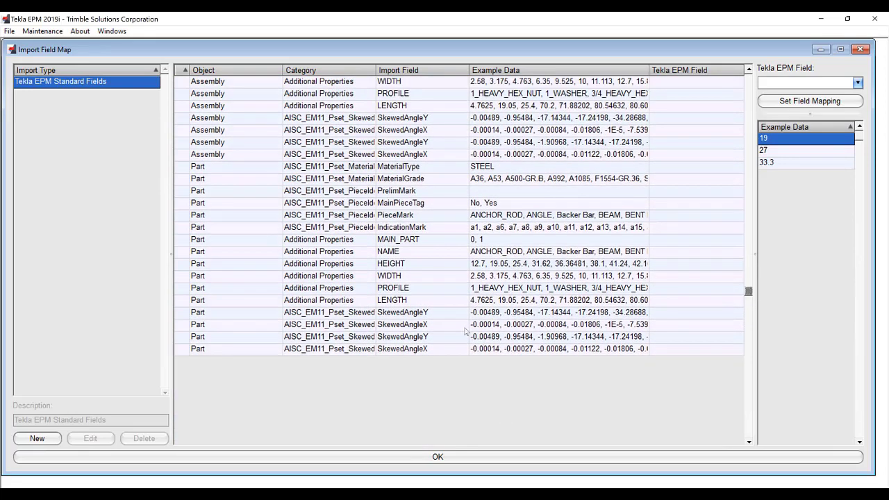
left_click(397, 254)
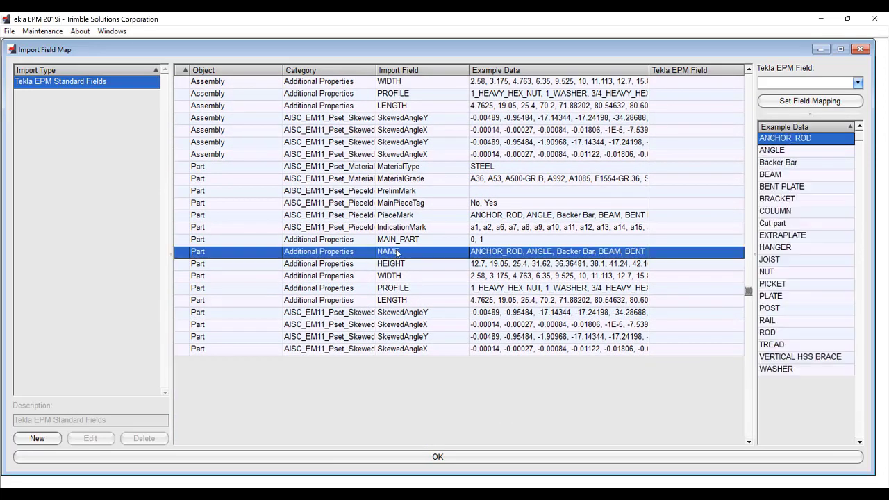
left_click(859, 83)
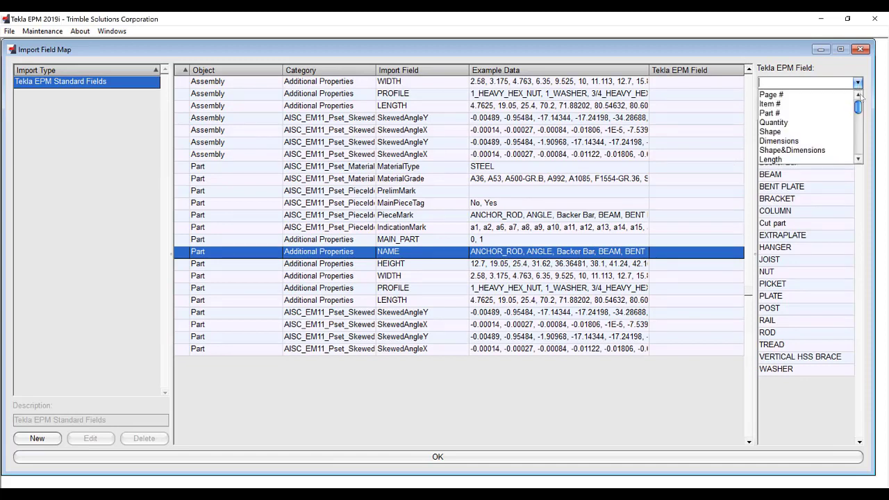
left_click_drag(860, 100, 859, 147)
scroll(858, 147, "up", 1)
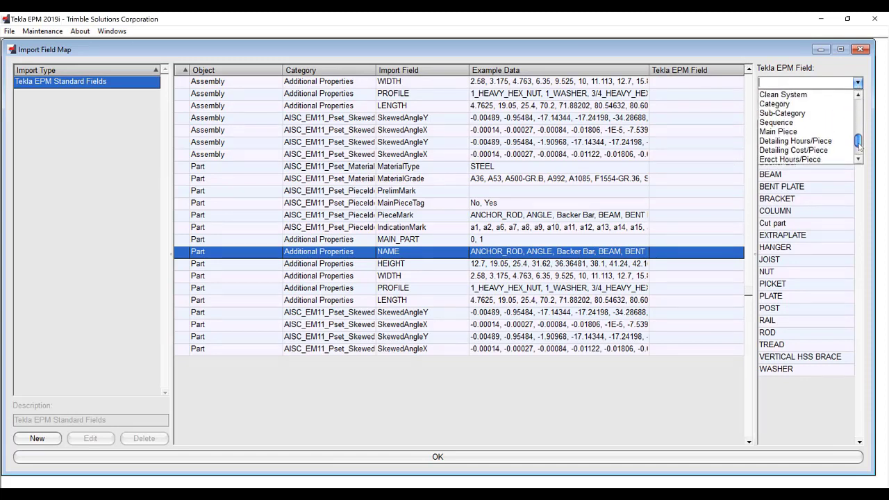
left_click(785, 113)
left_click(810, 102)
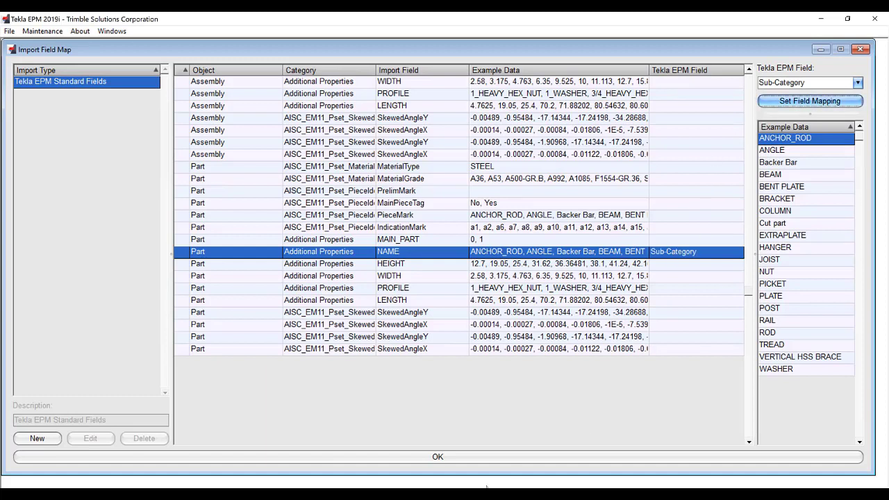
Step: Save the mapping as a new 'Detailer 1' import type and confirm the changes
left_click(37, 438)
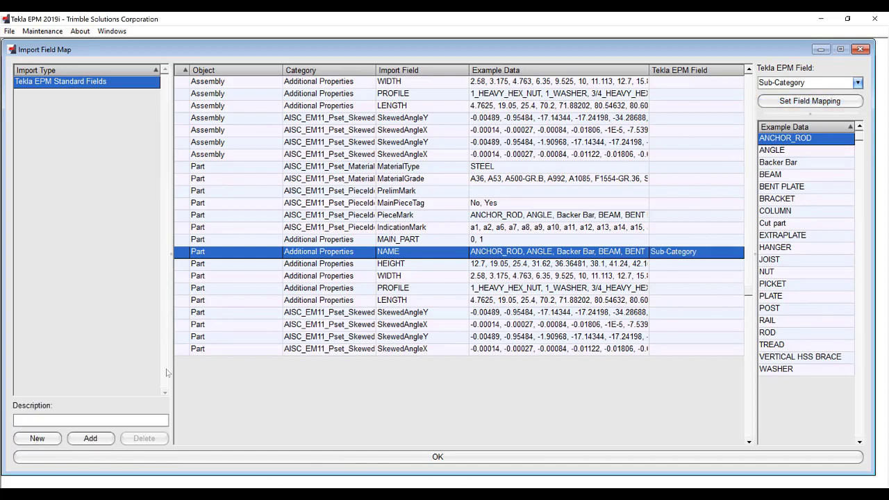
type("Detailer 1")
left_click(392, 460)
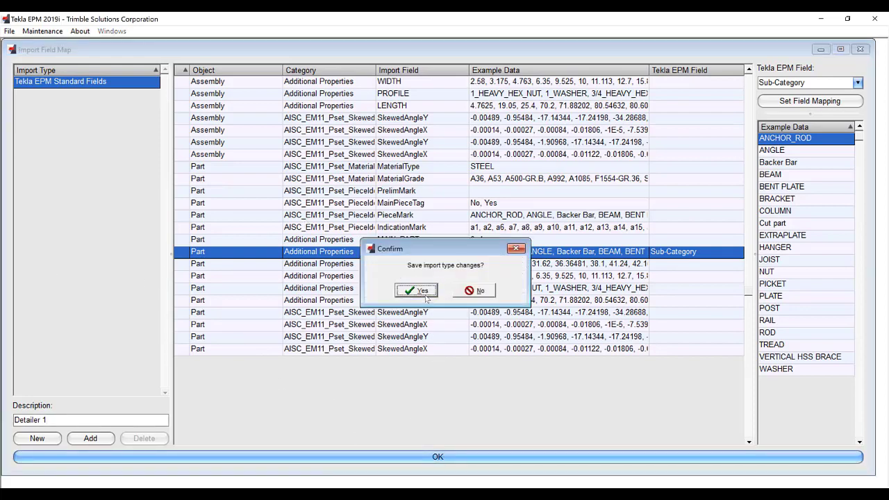
left_click(426, 294)
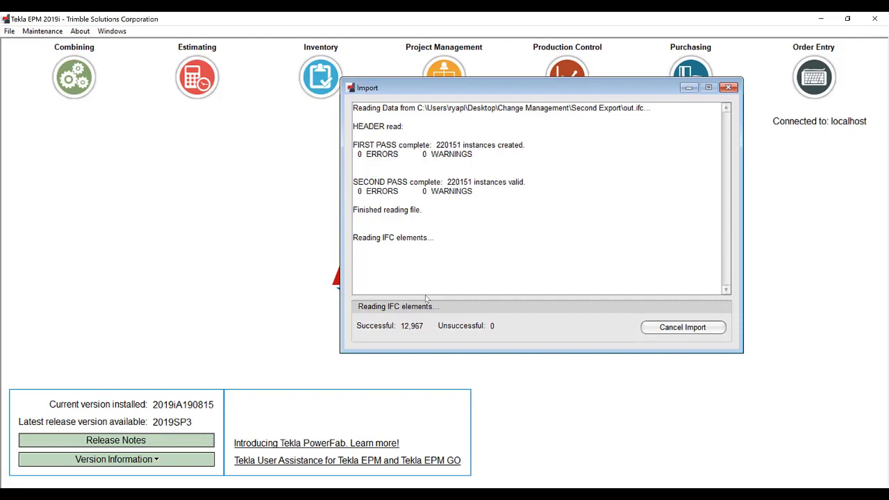
Step: Open Weld Maintenance showing the weld rates for the Main shop setup
left_click(42, 31)
mouse_move(47, 60)
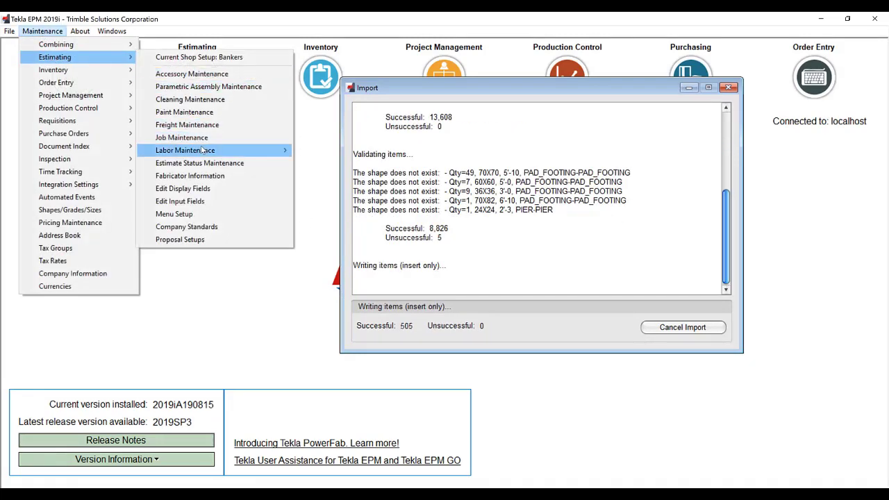
mouse_move(229, 150)
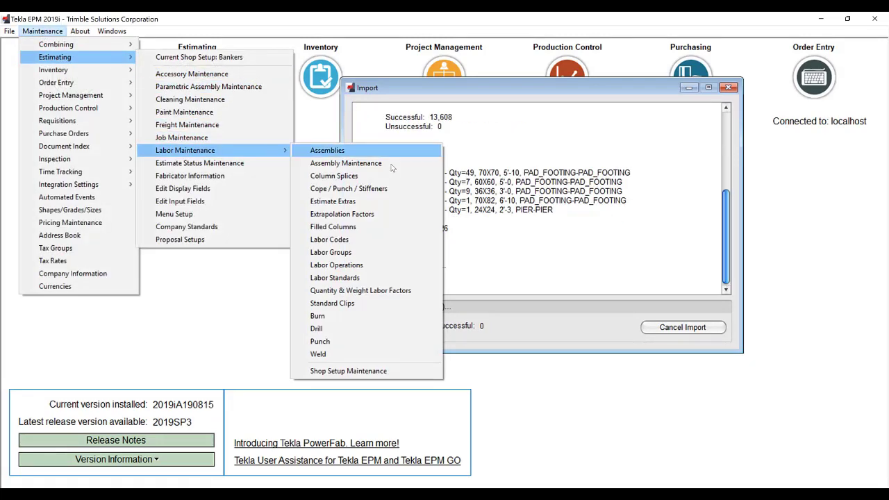
left_click(366, 355)
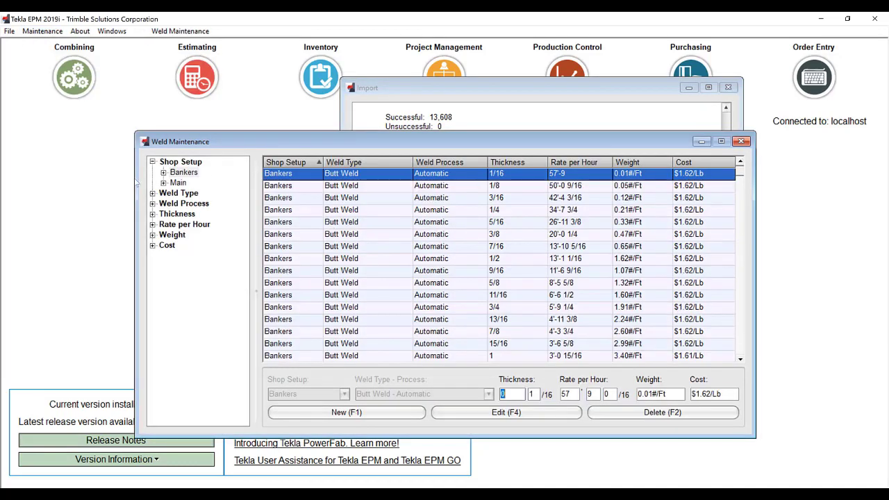
left_click(177, 182)
Step: Review the IFC weld names mapped to Fillet Weld - Manual in Weld Type Maintenance
left_click(180, 31)
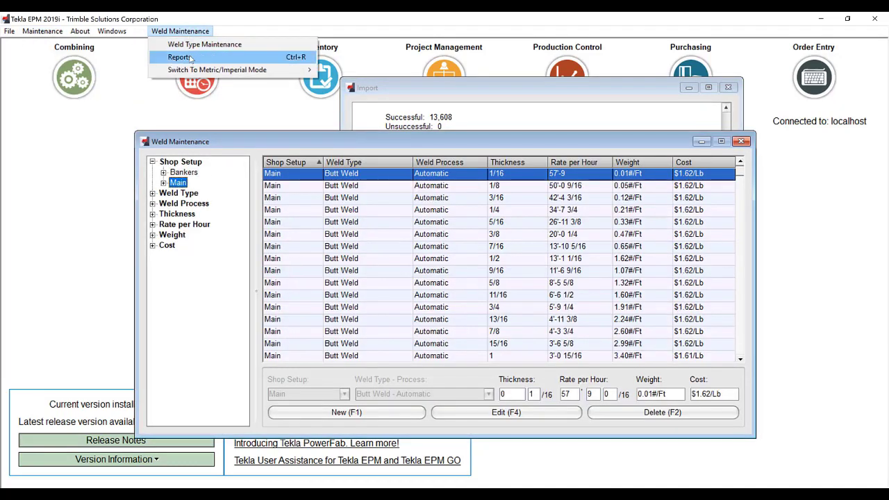
left_click(201, 42)
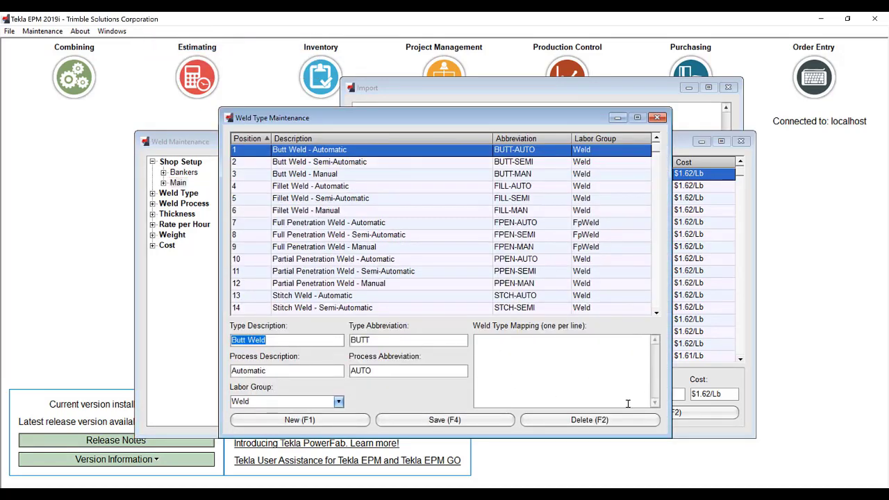
left_click(331, 214)
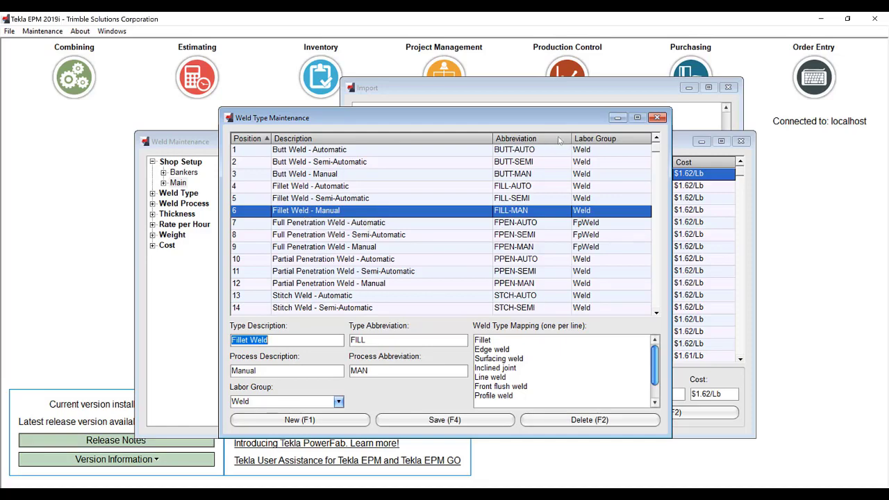
left_click(658, 119)
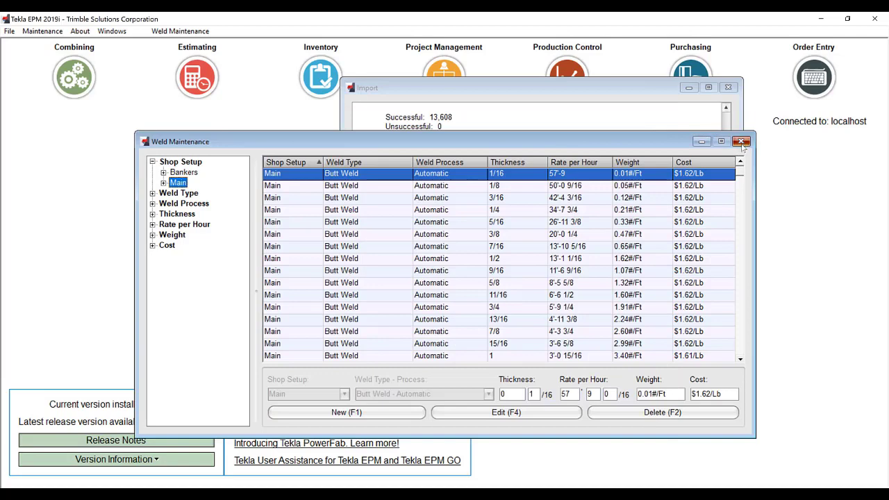
Step: Close Weld Maintenance, link a new Trimble Connect project, upload out.ifc, and close the import
left_click(741, 141)
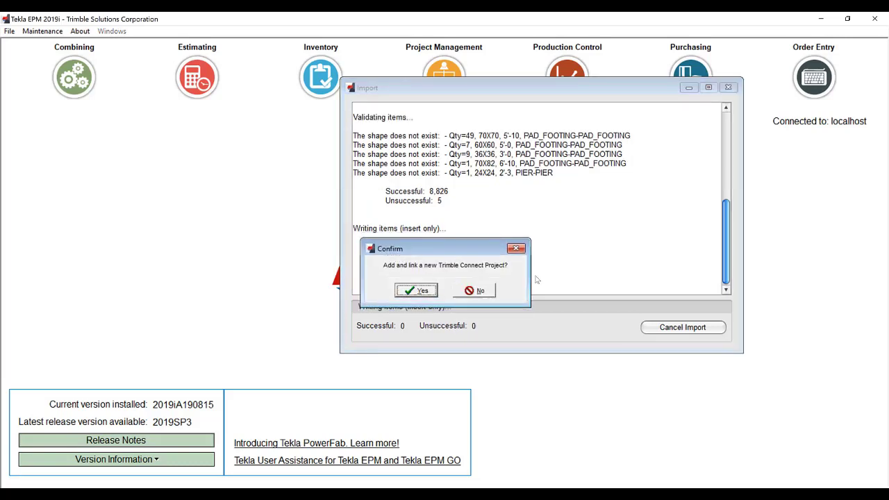
left_click(416, 291)
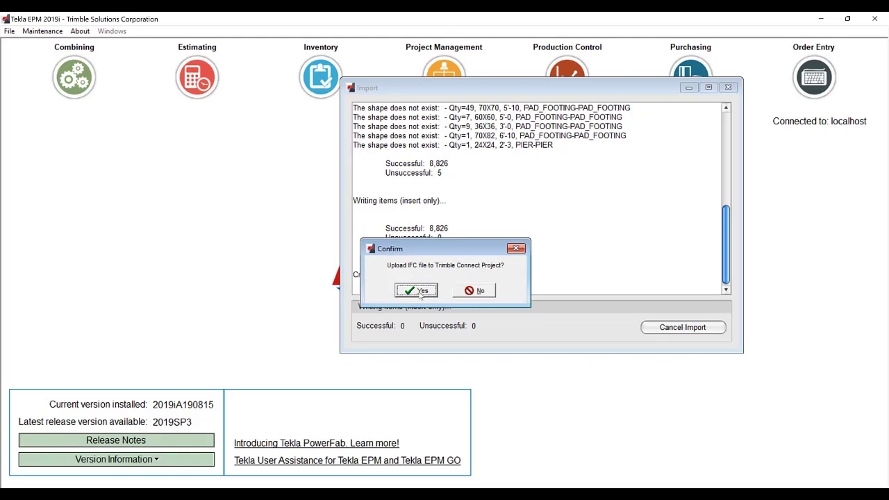
left_click(421, 293)
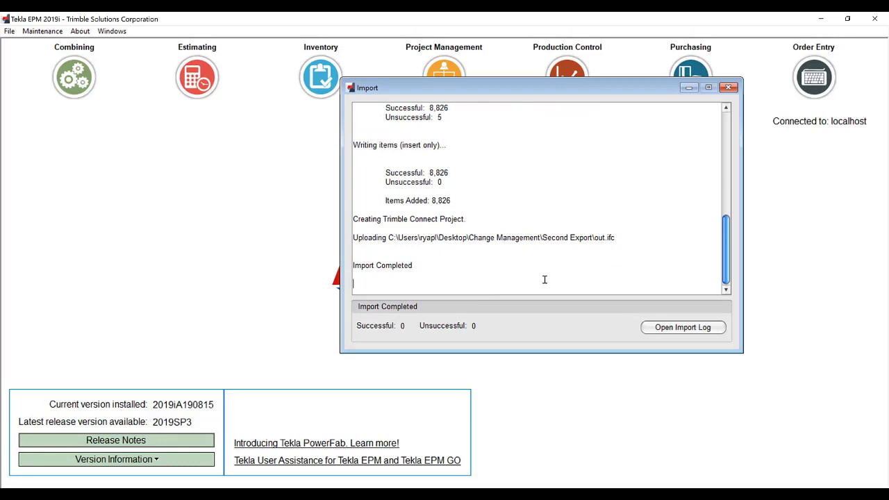
left_click(728, 87)
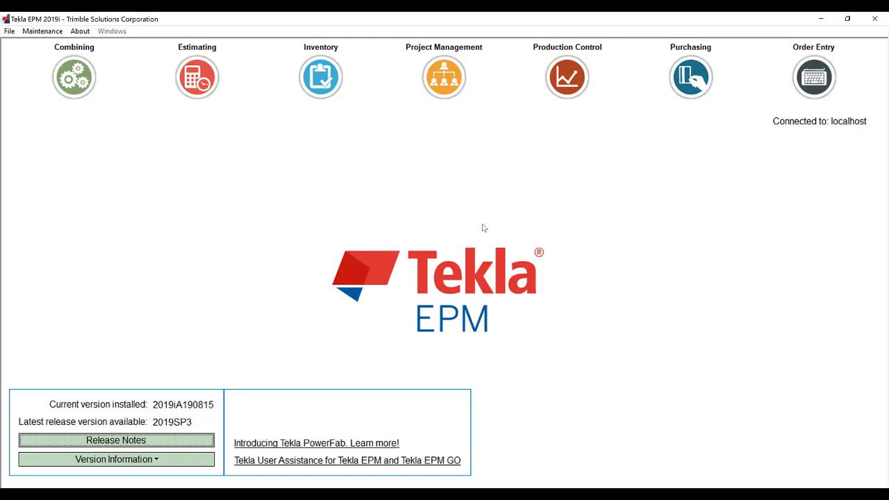
Step: Open estimate EST-19-011, filter to W shapes, and confirm item B1's Sub-Category is BEAM
left_click(241, 76)
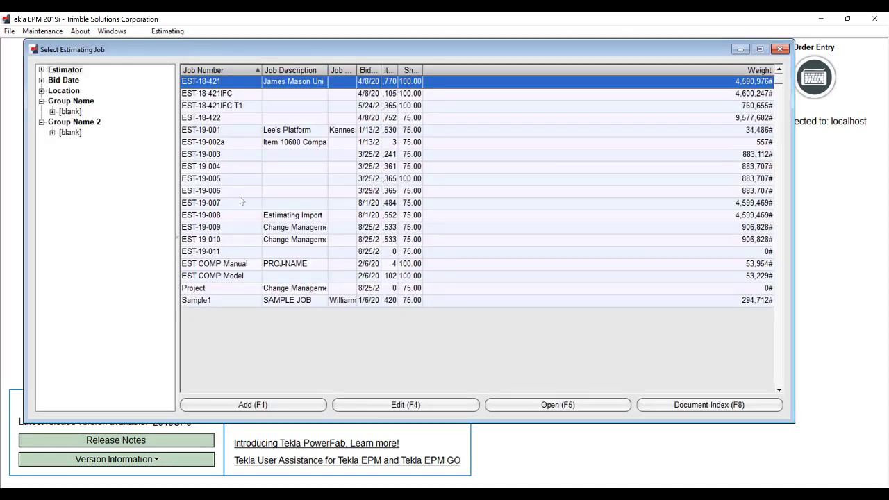
double_click(265, 254)
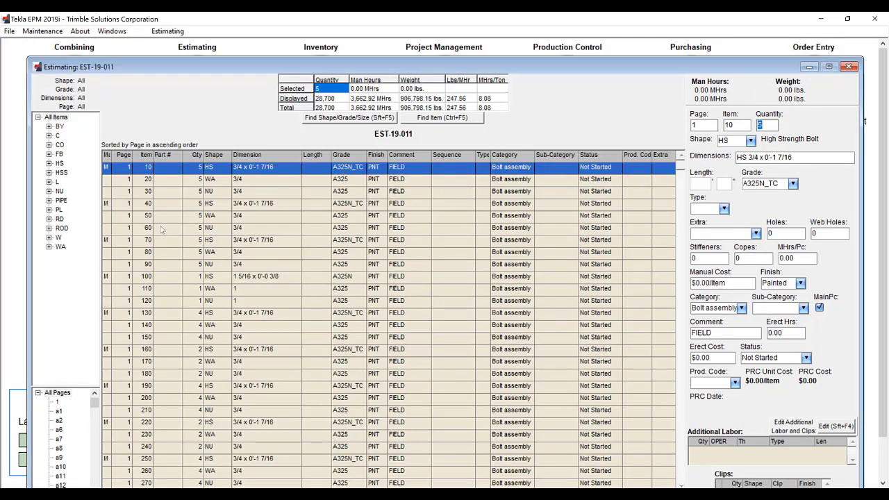
left_click(59, 238)
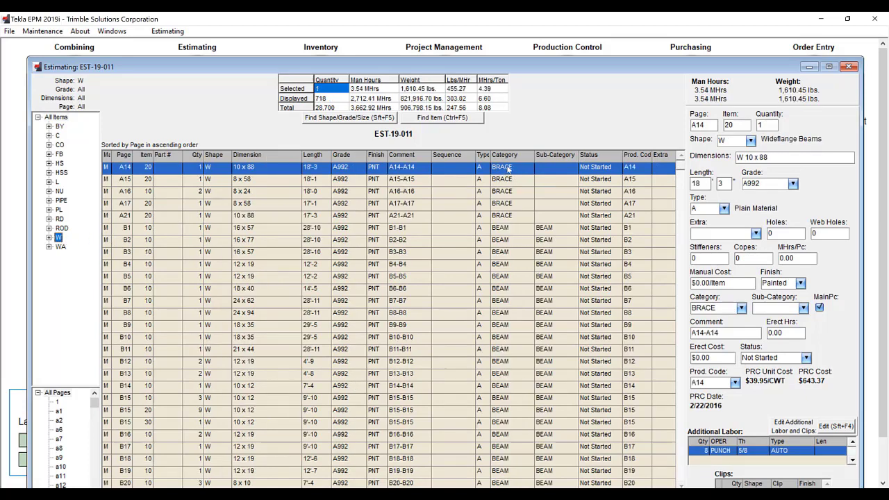
left_click(550, 231)
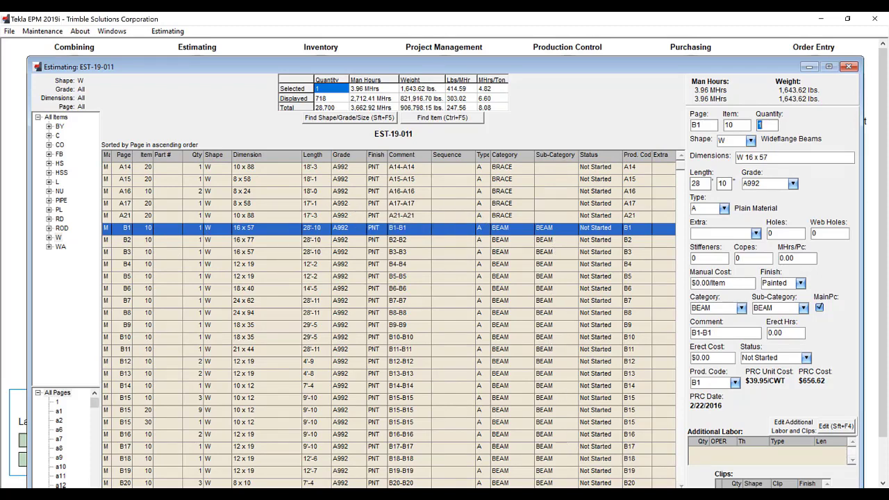
Step: Set the IFC Import updated-item status to 1-Verify Material & Labor in Company Standards, then save
left_click(52, 32)
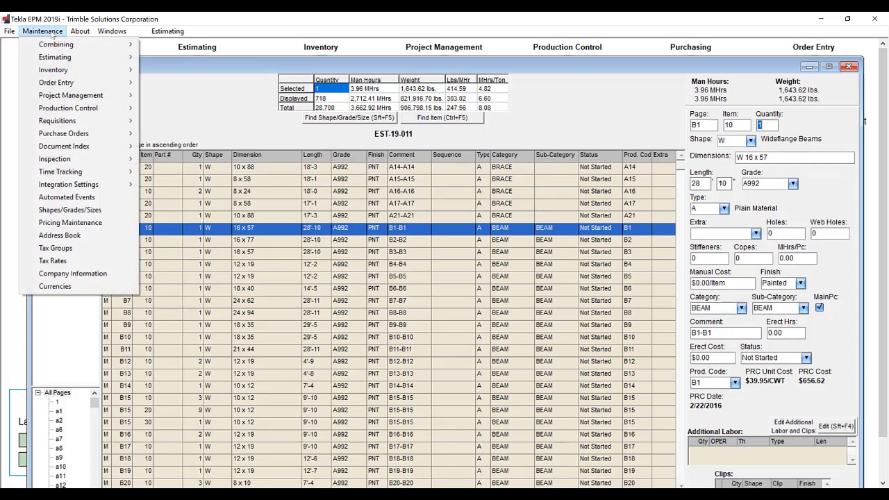
mouse_move(68, 58)
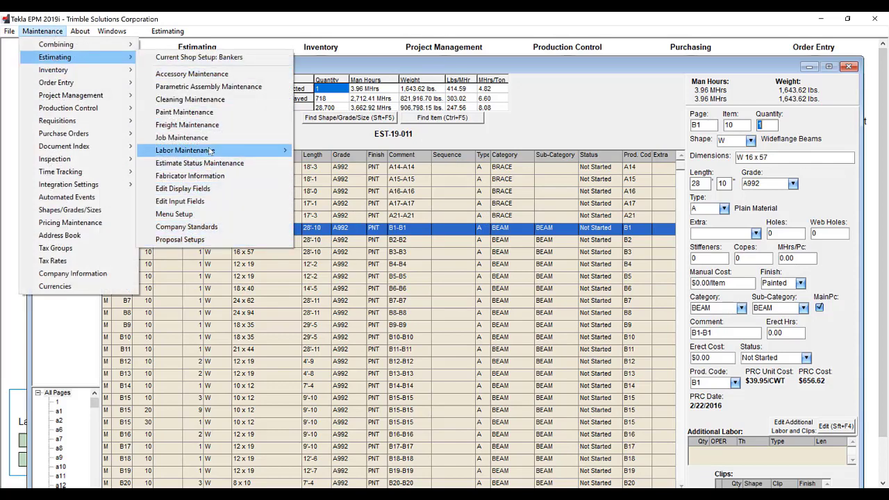
left_click(212, 226)
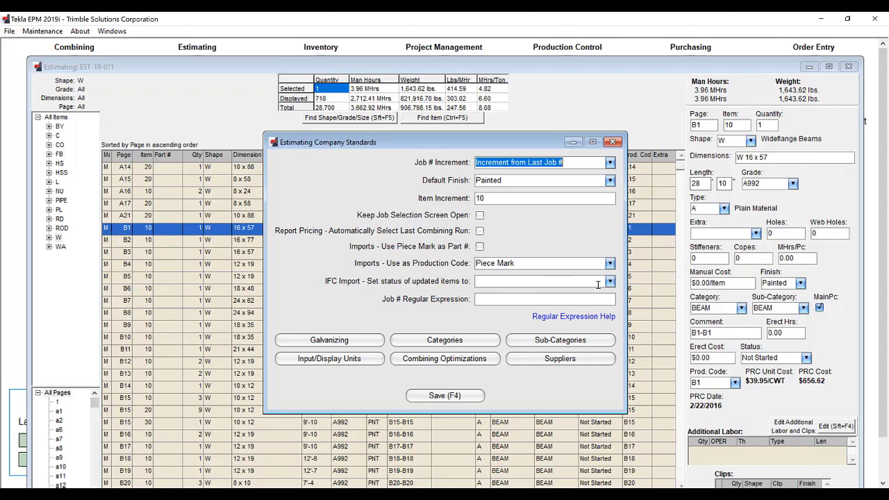
left_click(610, 282)
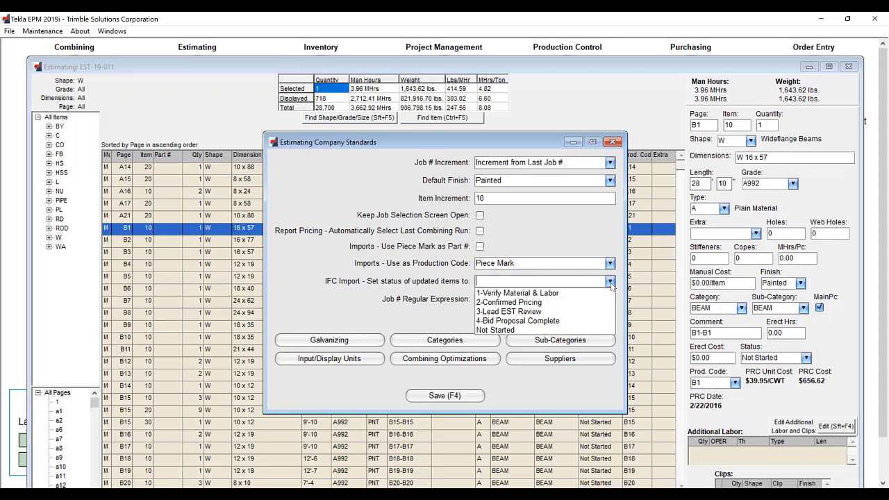
left_click(523, 294)
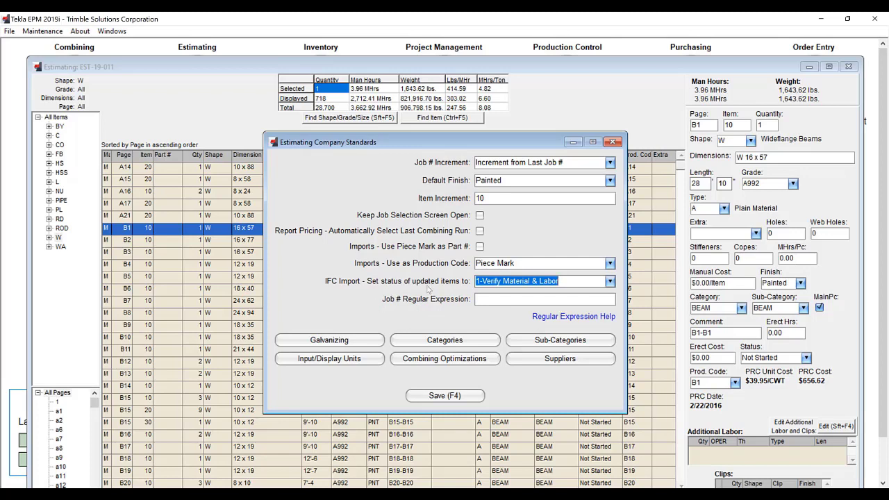
left_click(466, 397)
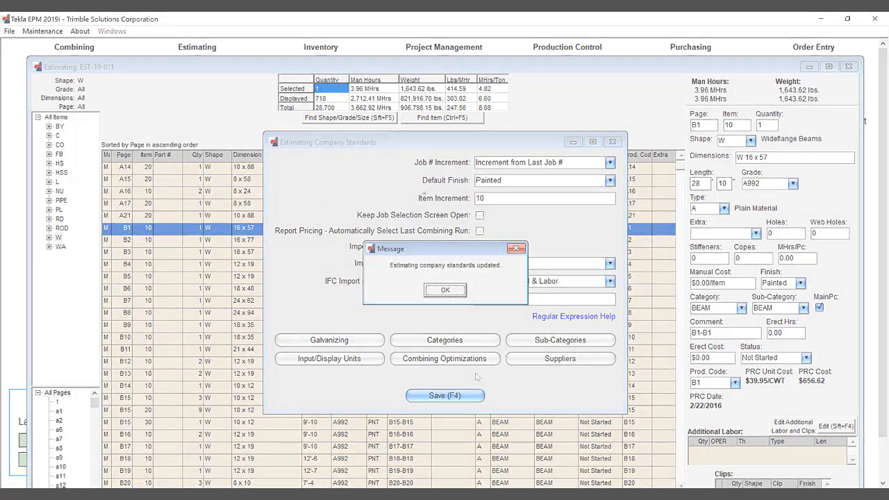